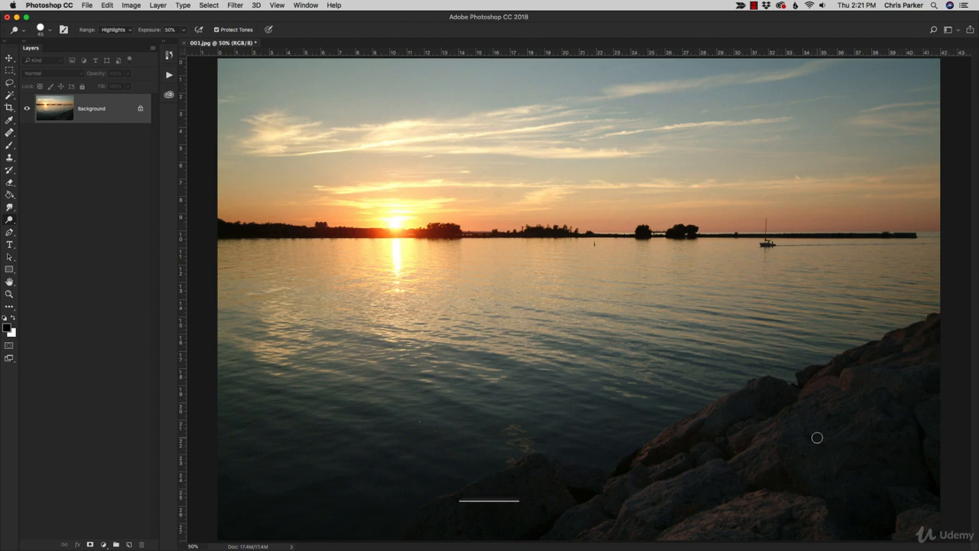
Step: Enlarge the Dodge tool's brush to 300 px
key("bracketright")
key("bracketright")
key("bracketright")
key("bracketright")
key("bracketright")
key("bracketright")
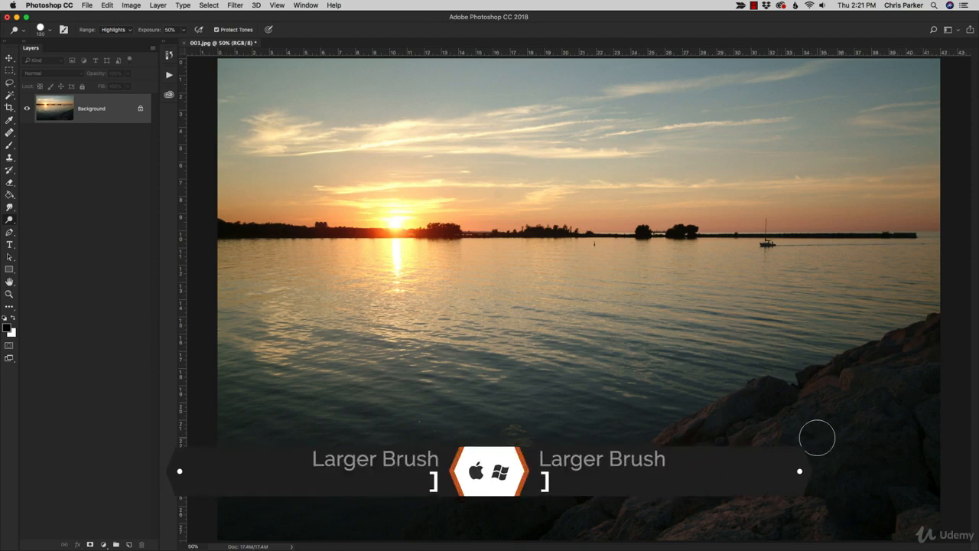
key("bracketright")
key("bracketright")
key("bracketright")
key("bracketright")
key("bracketright")
key("bracketright")
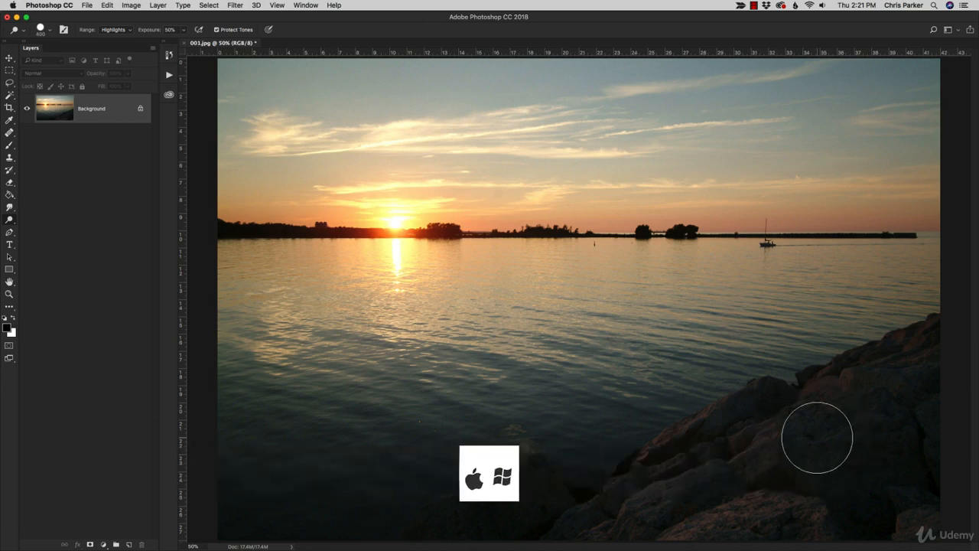
key("bracketleft")
key("bracketleft")
key("bracketleft")
key("bracketleft")
key("bracketleft")
key("bracketright")
key("bracketright")
key("bracketright")
key("bracketright")
key("bracketright")
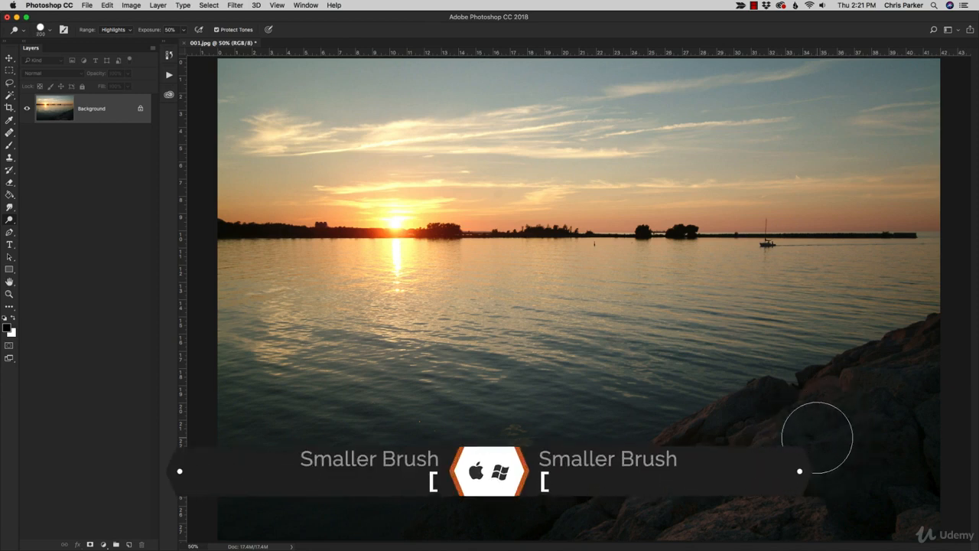
Step: Soften the Dodge brush by setting its hardness to 26%
left_click(50, 31)
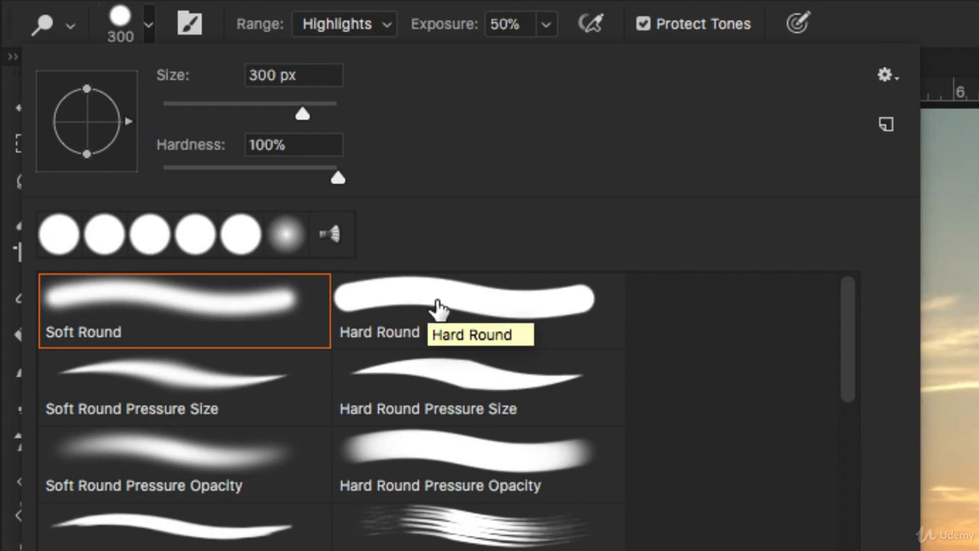
left_click(216, 172)
left_click_drag(218, 173, 206, 173)
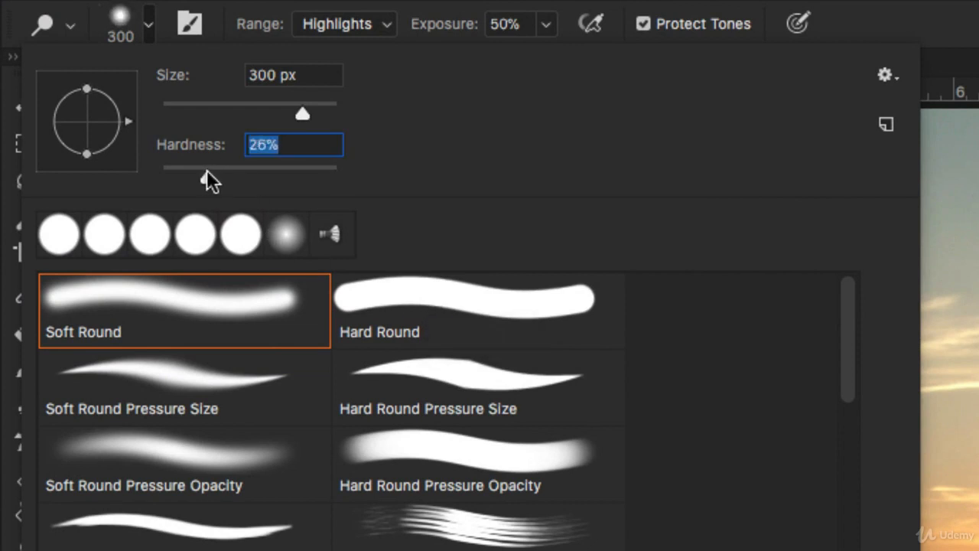
left_click(918, 26)
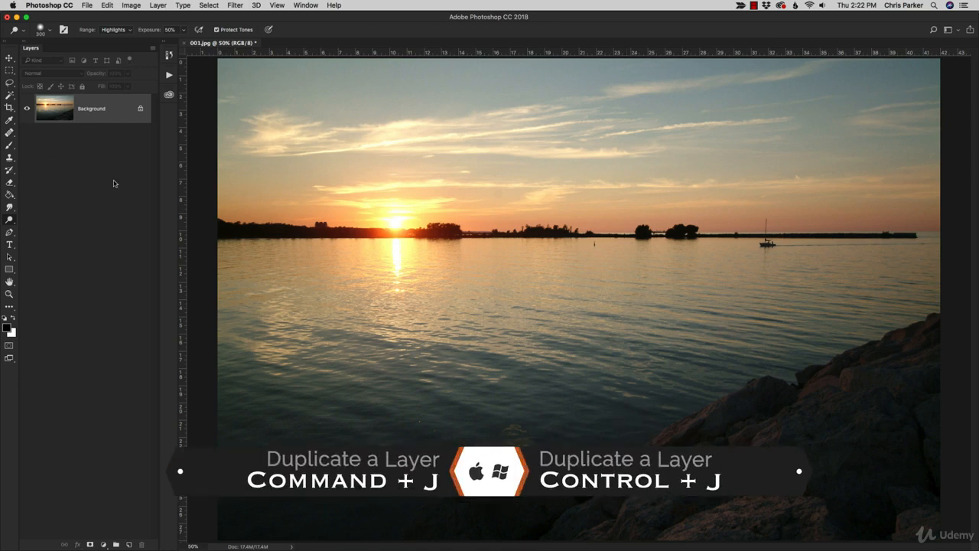
Step: Duplicate the Background layer and enlarge the Dodge brush to 400 px
key("super+j")
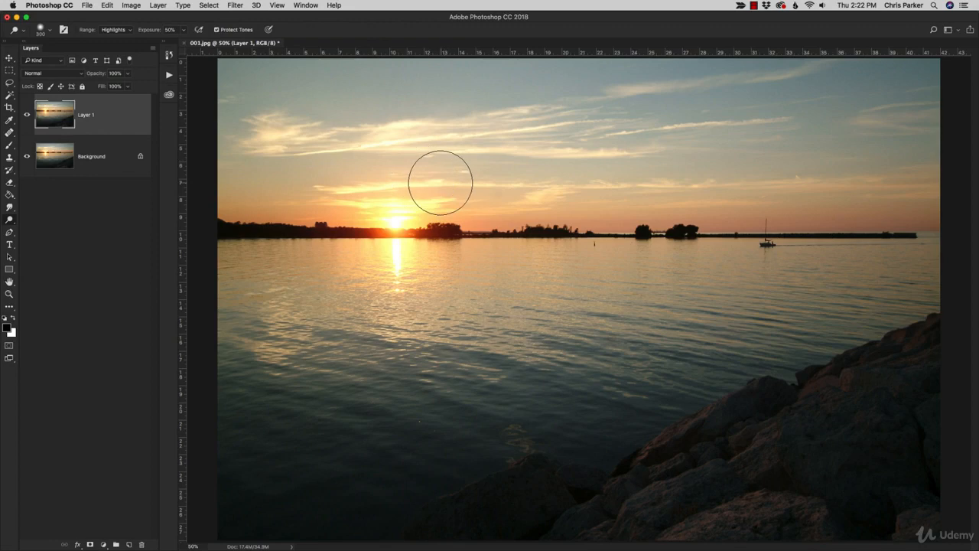
key("bracketright")
key("bracketright")
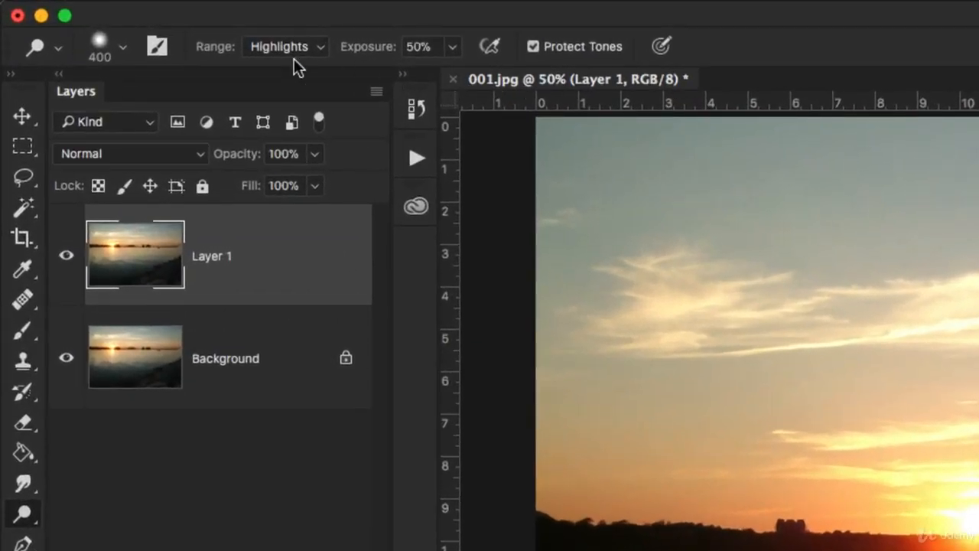
Step: Set the Dodge range to Midtones and brighten the rocks on the duplicated layer
left_click(279, 46)
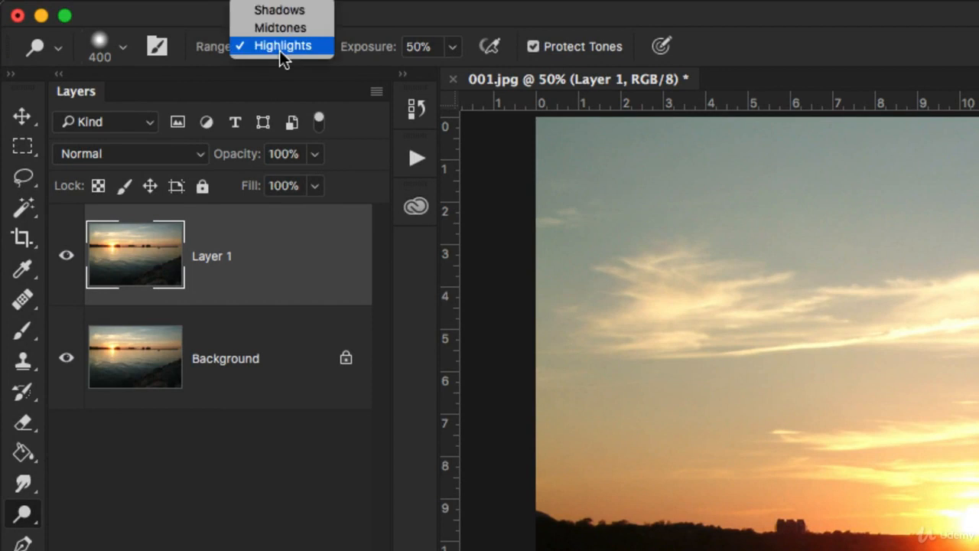
left_click(278, 32)
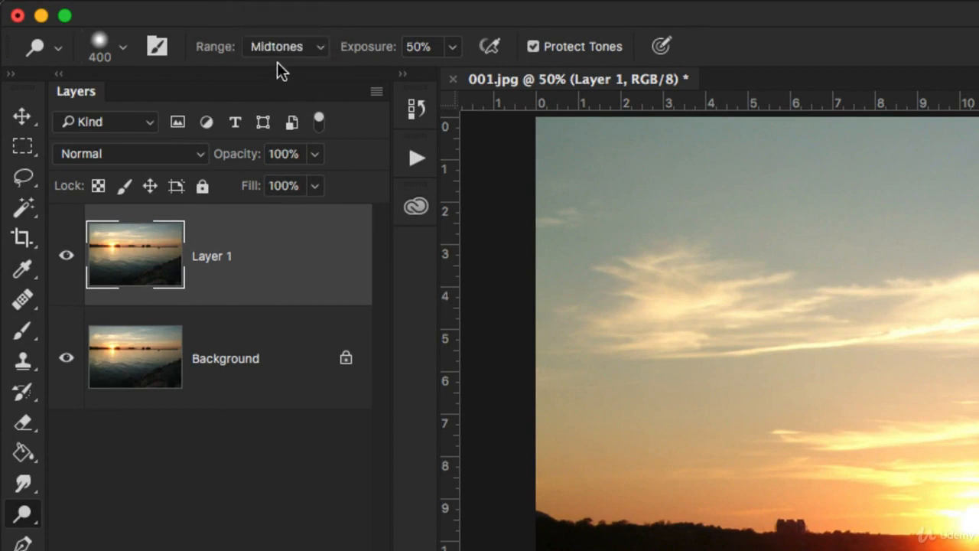
left_click(277, 49)
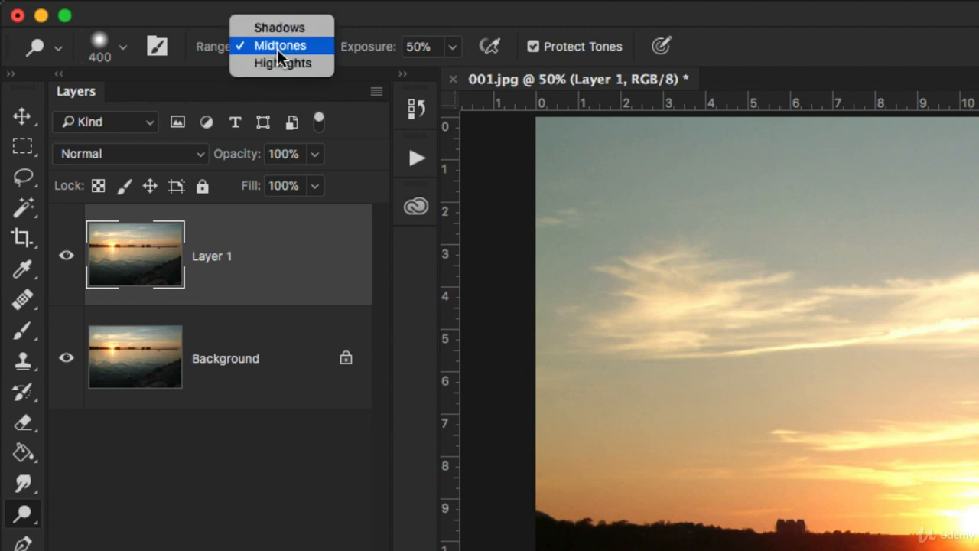
left_click(281, 27)
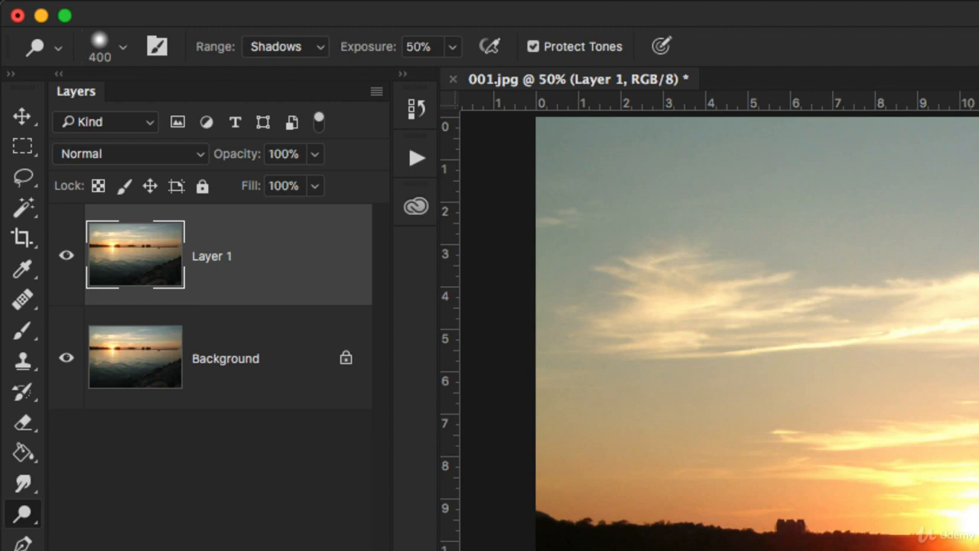
left_click(275, 49)
left_click(279, 61)
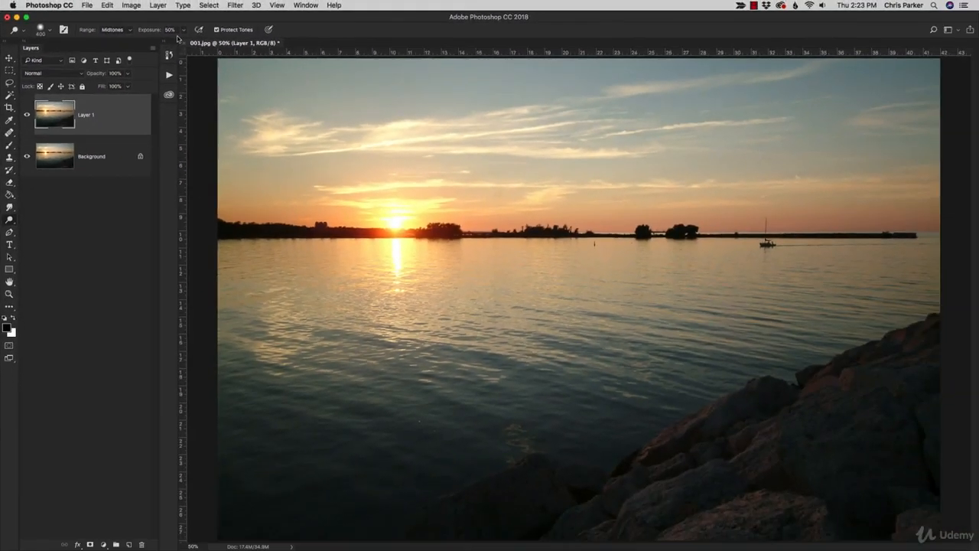
key("x")
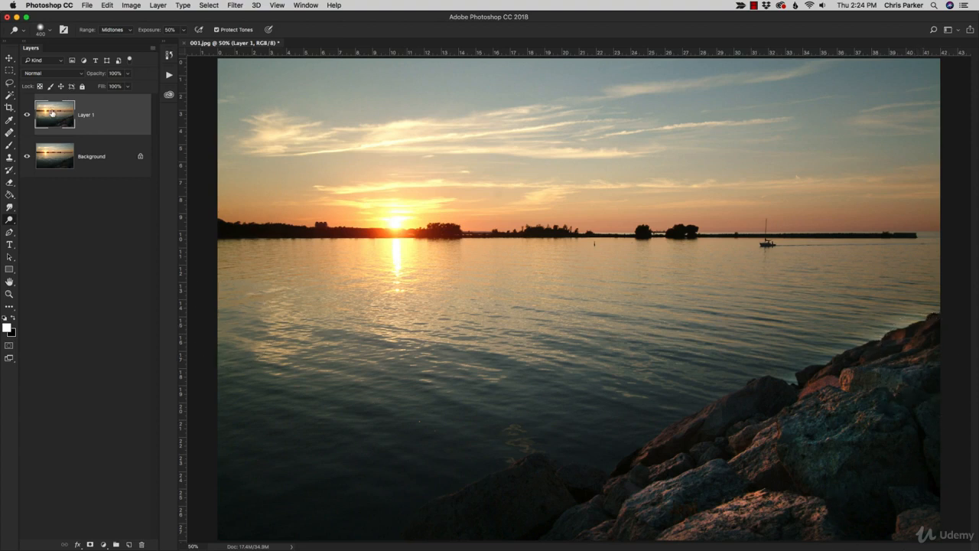
Step: Toggle the visibility of Layer 1 to compare the dodged rocks with the original photo
left_click(27, 116)
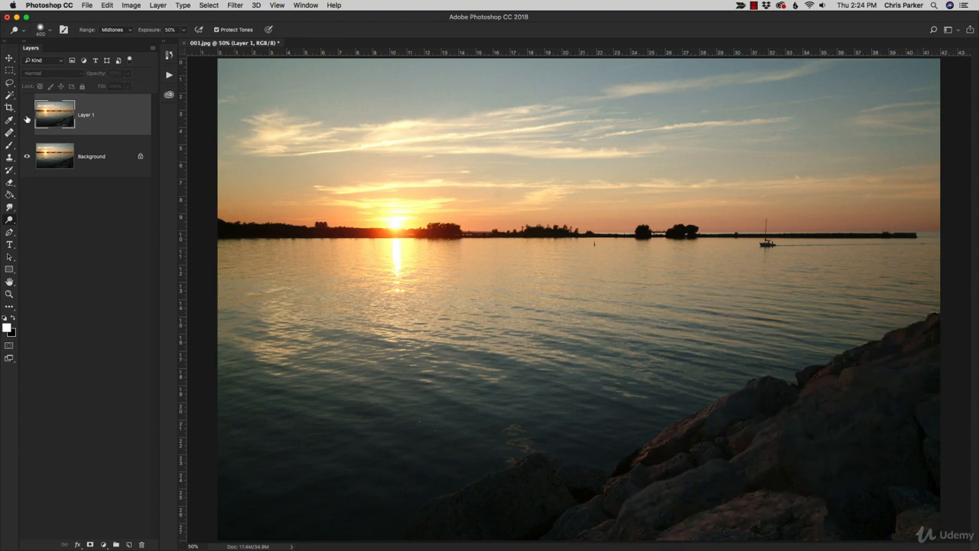
left_click(27, 115)
left_click(27, 116)
left_click(27, 115)
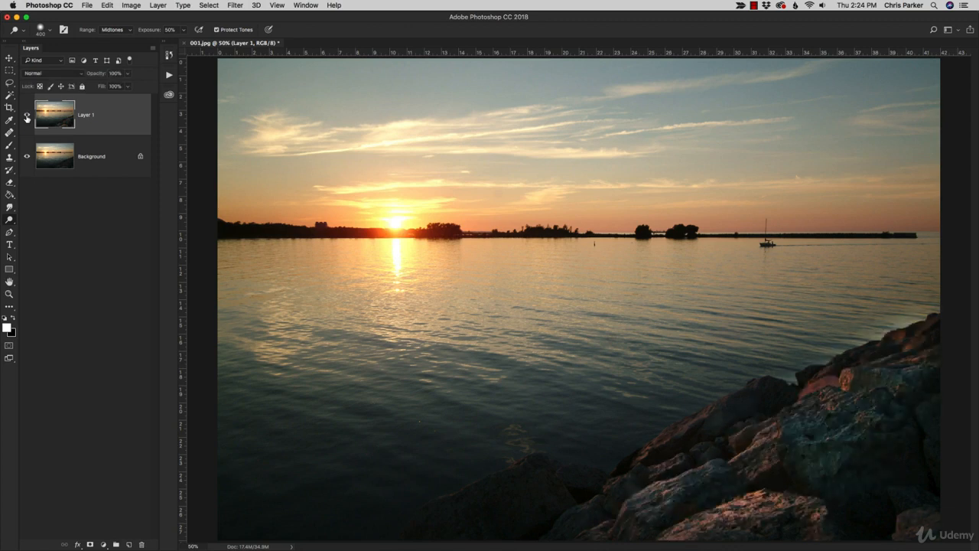
Step: Hide Layer 1 and make a fresh duplicate of the Background layer
left_click(27, 116)
left_click(107, 144)
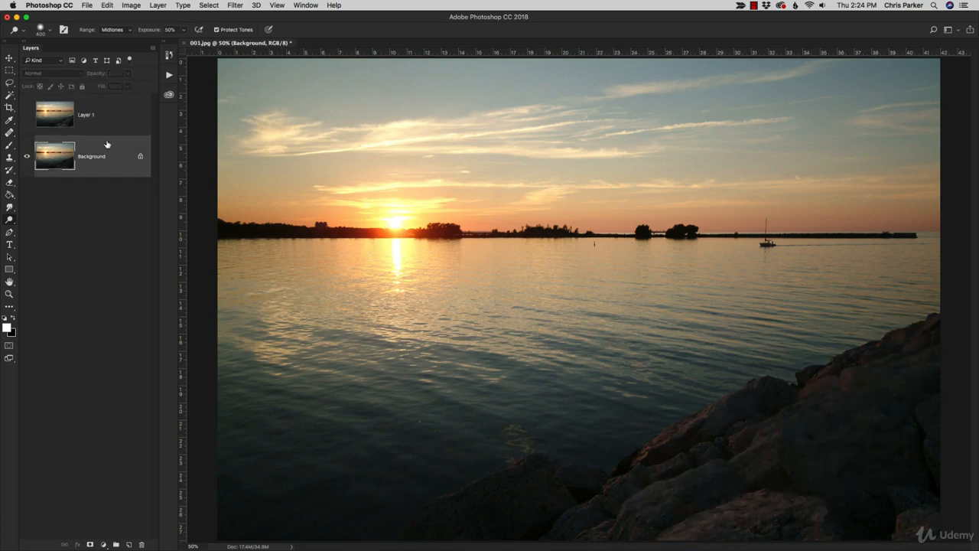
key("super+j")
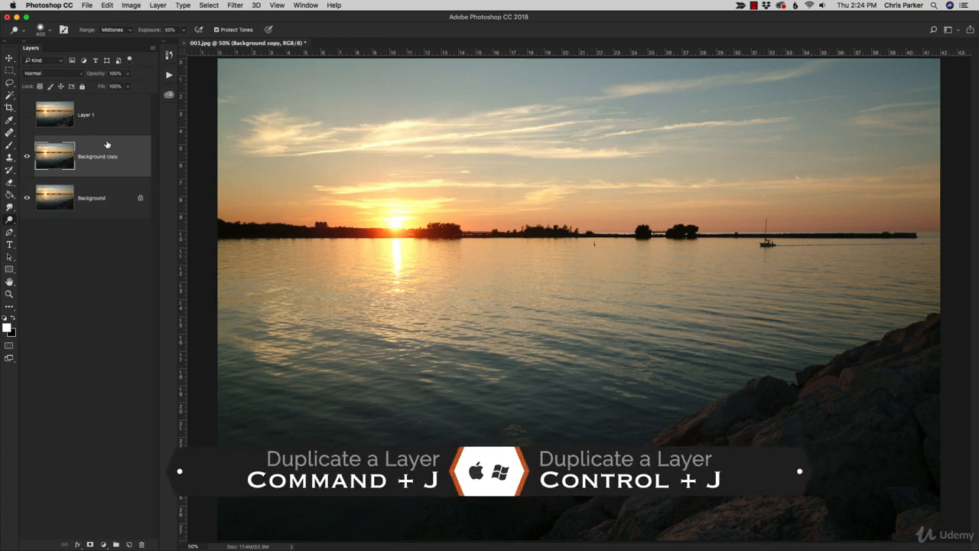
Step: Set the Dodge range to Shadows and brighten all the rocks along the shore on the Background copy layer
left_click(123, 30)
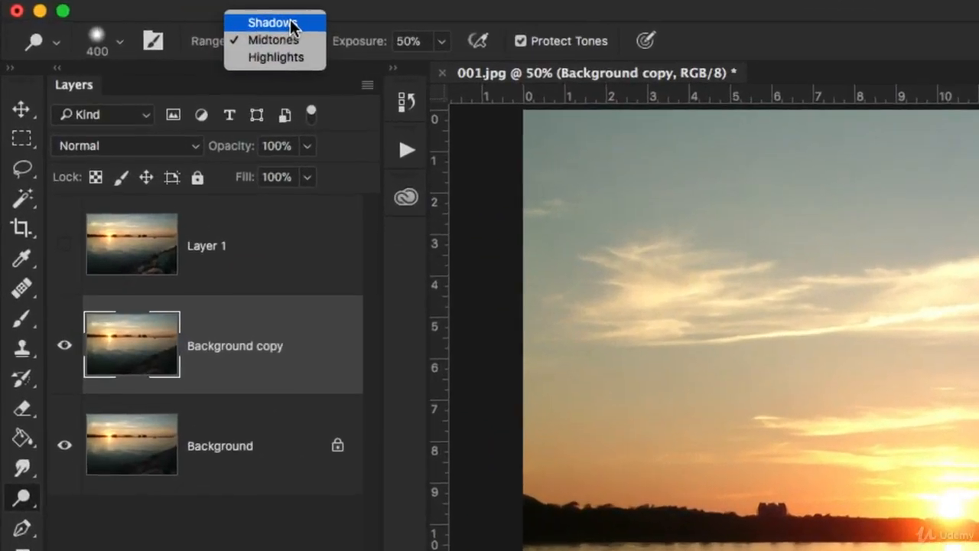
left_click(181, 23)
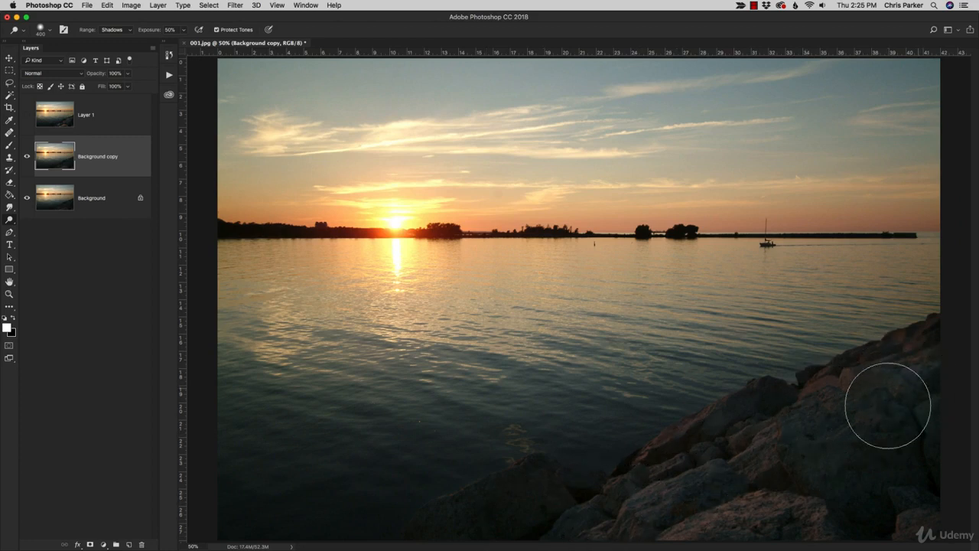
mouse_move(885, 408)
left_mouse_down()
mouse_move(902, 384)
mouse_move(874, 393)
left_mouse_up()
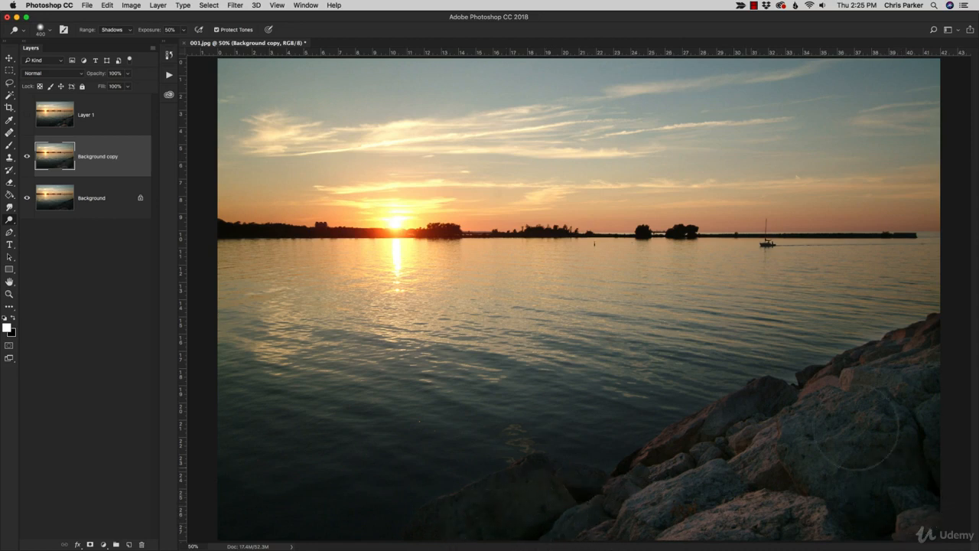
mouse_move(933, 367)
left_mouse_down()
mouse_move(856, 416)
mouse_move(758, 459)
mouse_move(842, 437)
mouse_move(917, 455)
mouse_move(916, 488)
mouse_move(795, 503)
mouse_move(730, 488)
mouse_move(760, 440)
mouse_move(684, 472)
mouse_move(724, 455)
mouse_move(626, 524)
mouse_move(561, 538)
mouse_move(537, 517)
mouse_move(437, 546)
left_mouse_up()
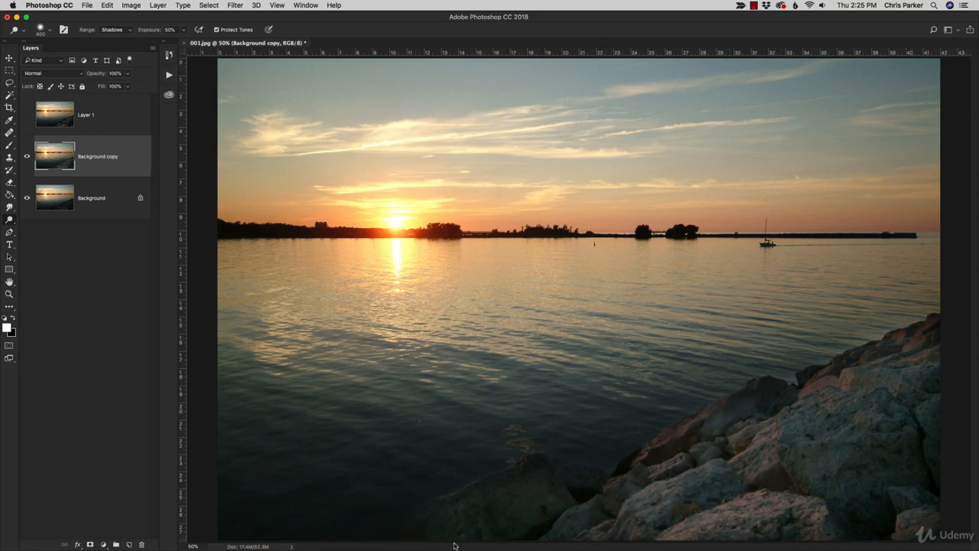
left_click_drag(550, 518, 519, 507)
Step: Toggle the visibility of Layer 1 to compare the Midtones dodge with the Shadows dodge on the rocks
left_click(27, 114)
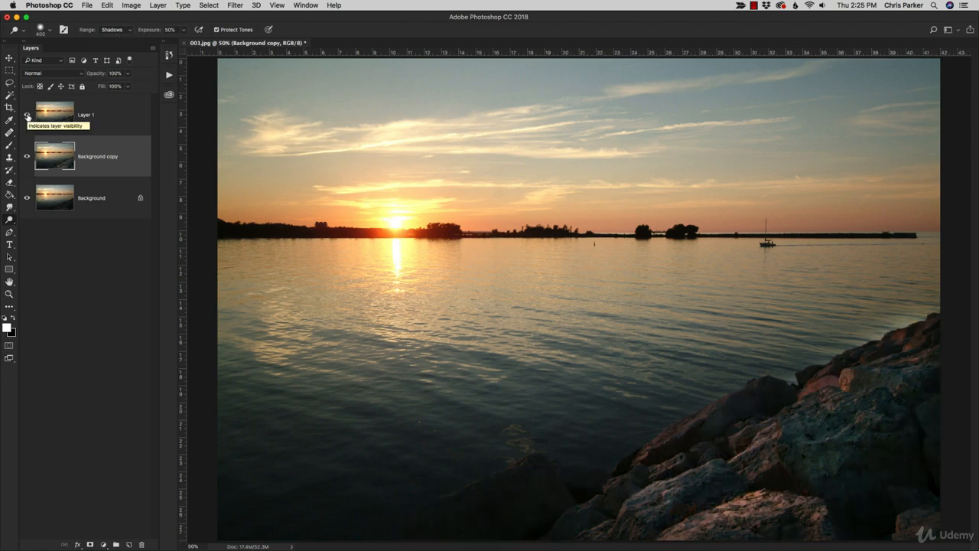
left_click(27, 116)
left_click(27, 115)
left_click(28, 114)
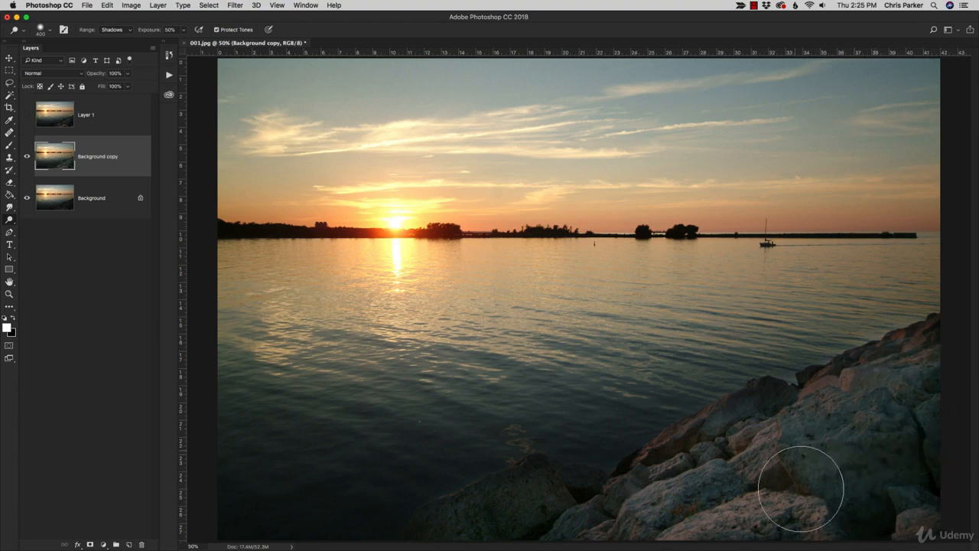
Step: Hide both dodged layers and duplicate the original Background layer again
left_click(26, 157)
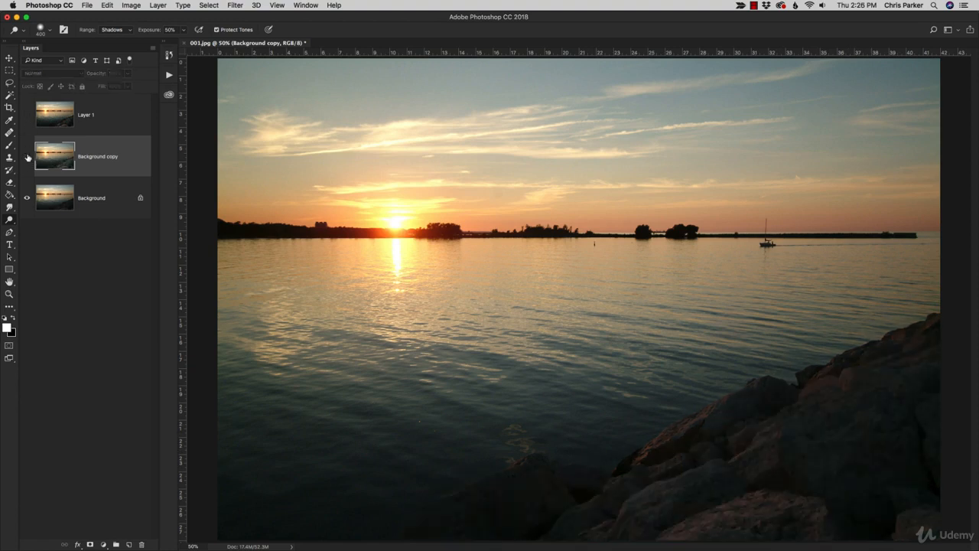
left_click(27, 115)
left_click(126, 121)
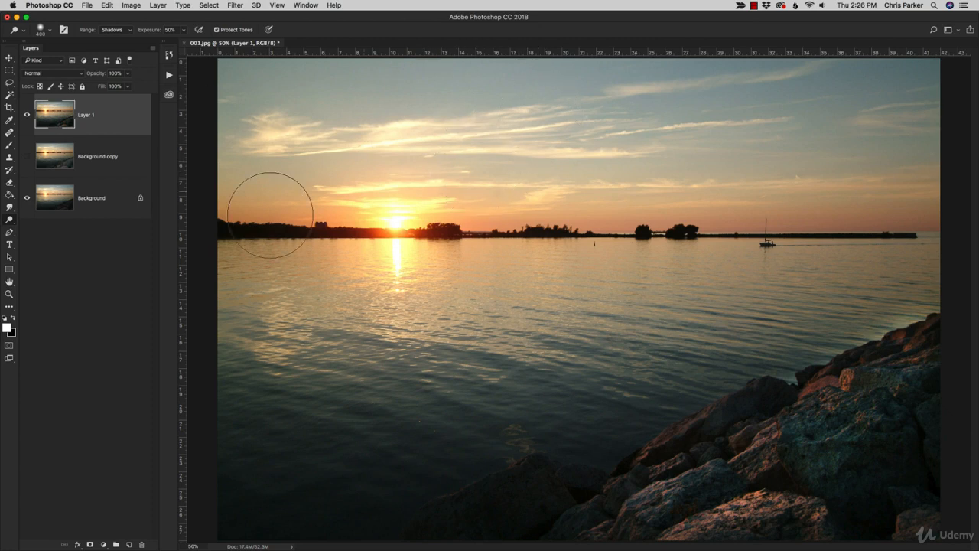
left_click(27, 114)
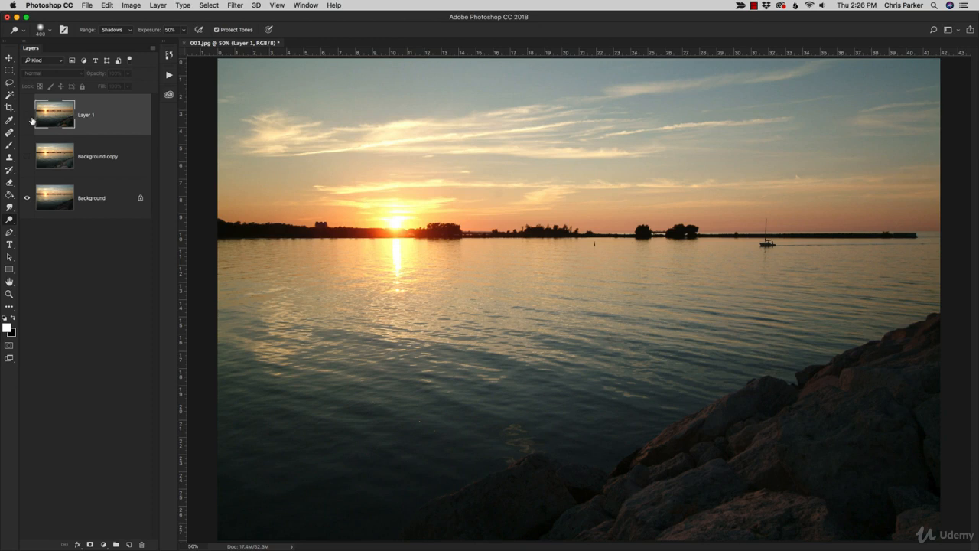
left_click(112, 190)
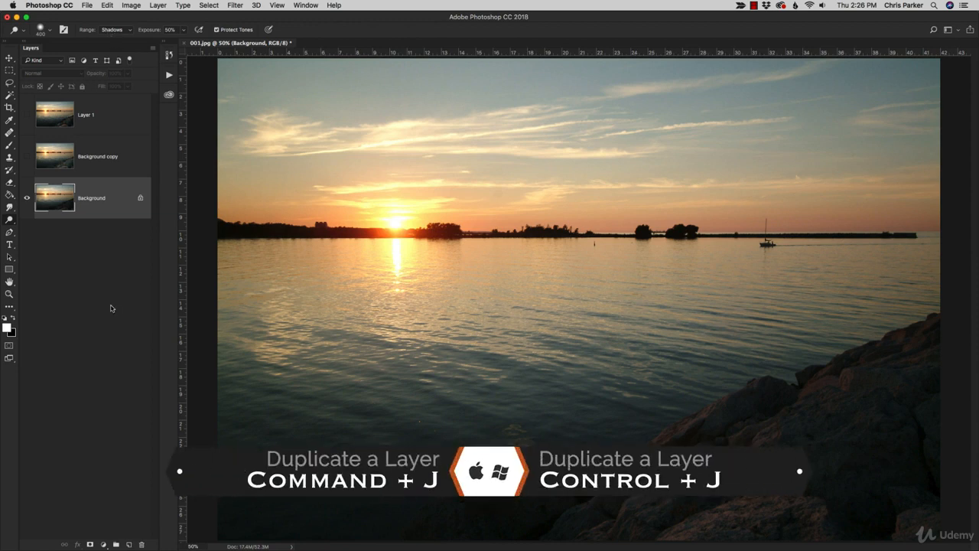
key("super+j")
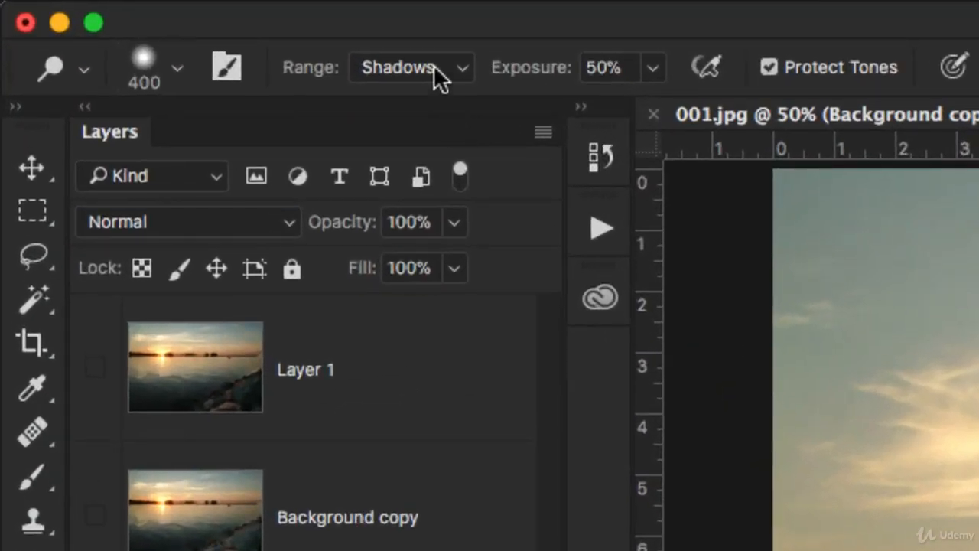
Step: Set the Dodge range to Midtones, and switch to the Burn tool with its range also at Midtones
left_click(440, 77)
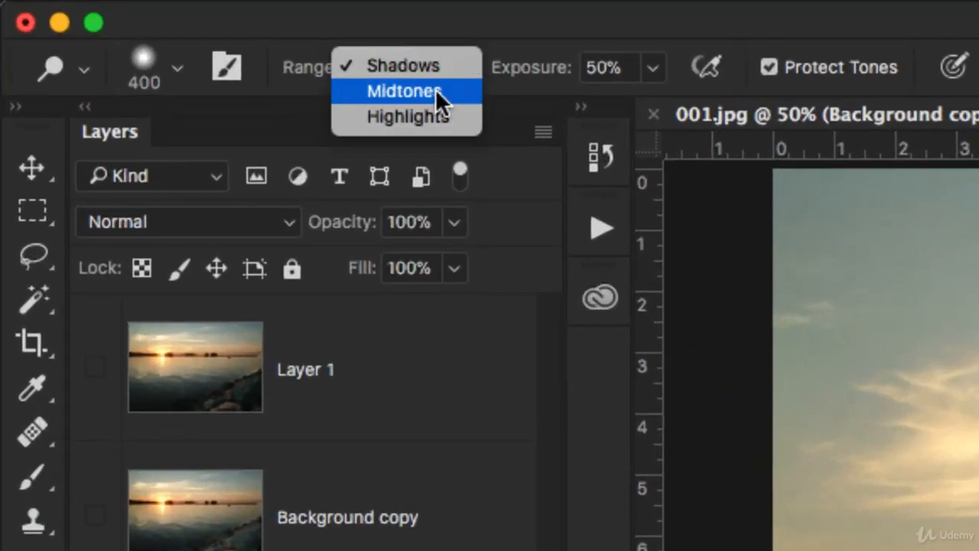
left_click(437, 91)
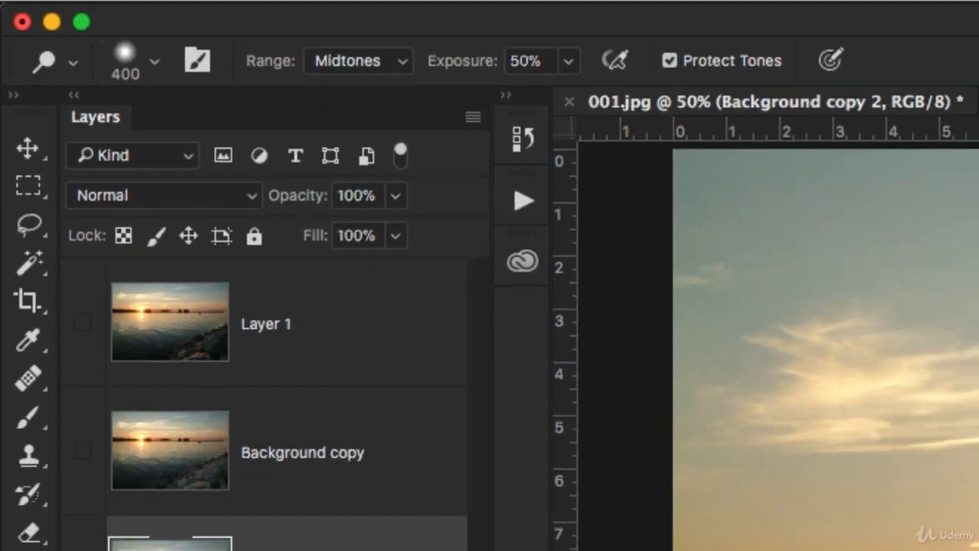
right_click(8, 220)
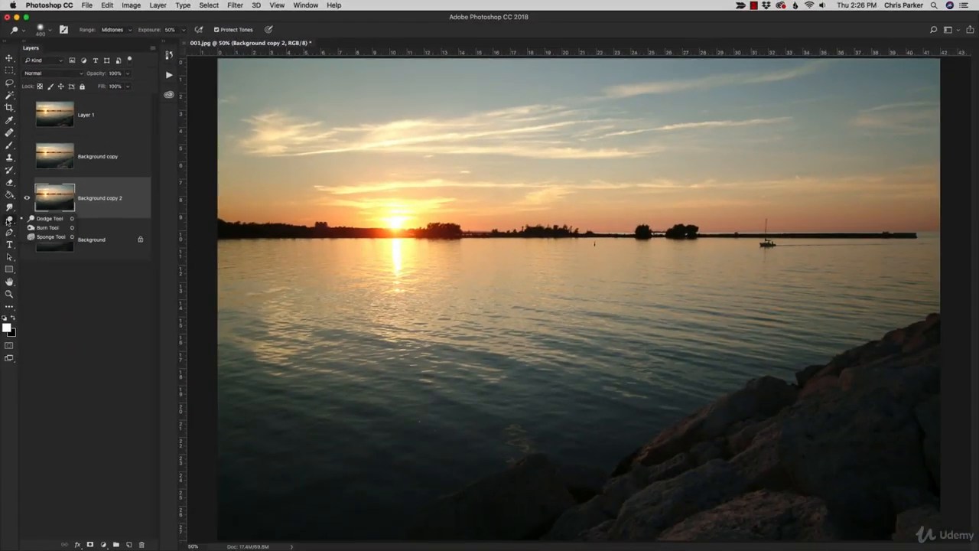
left_click(35, 228)
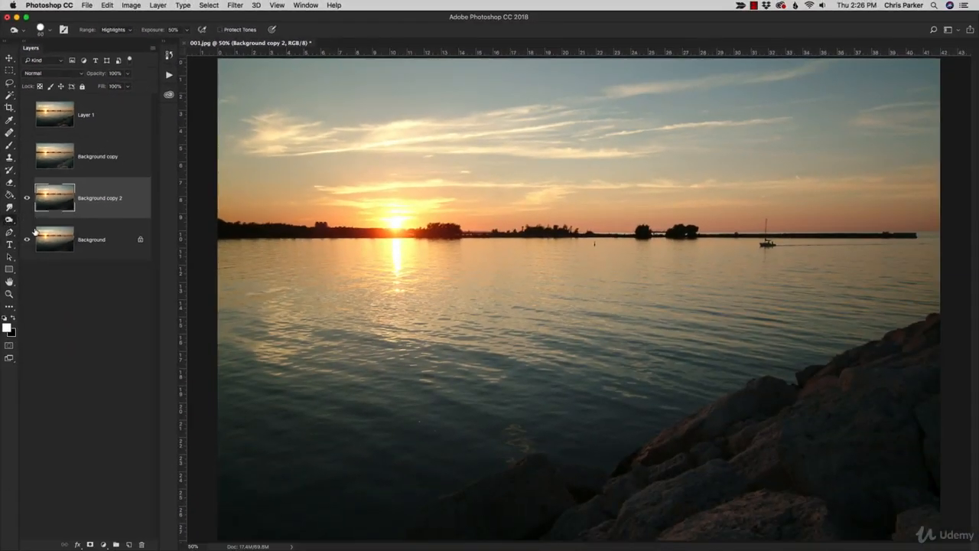
left_click(113, 29)
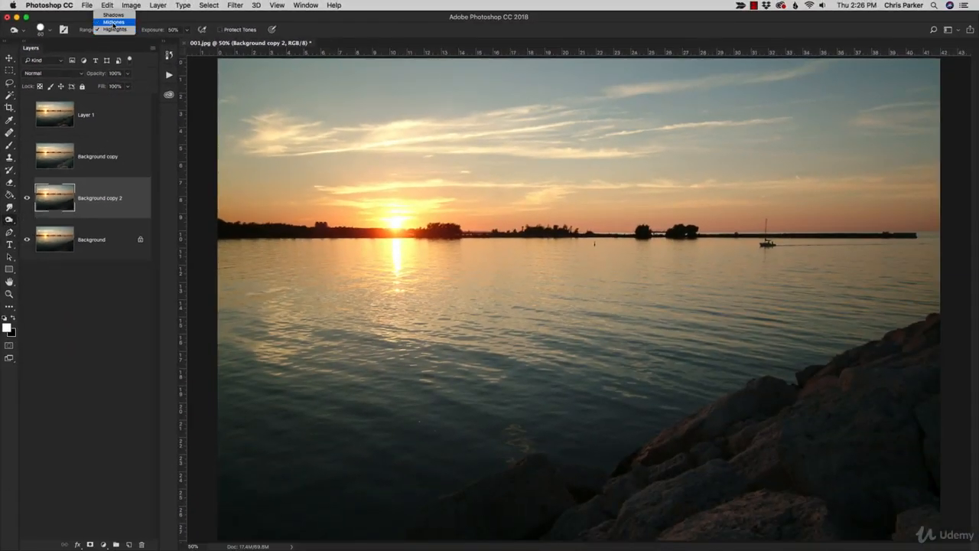
left_click(113, 20)
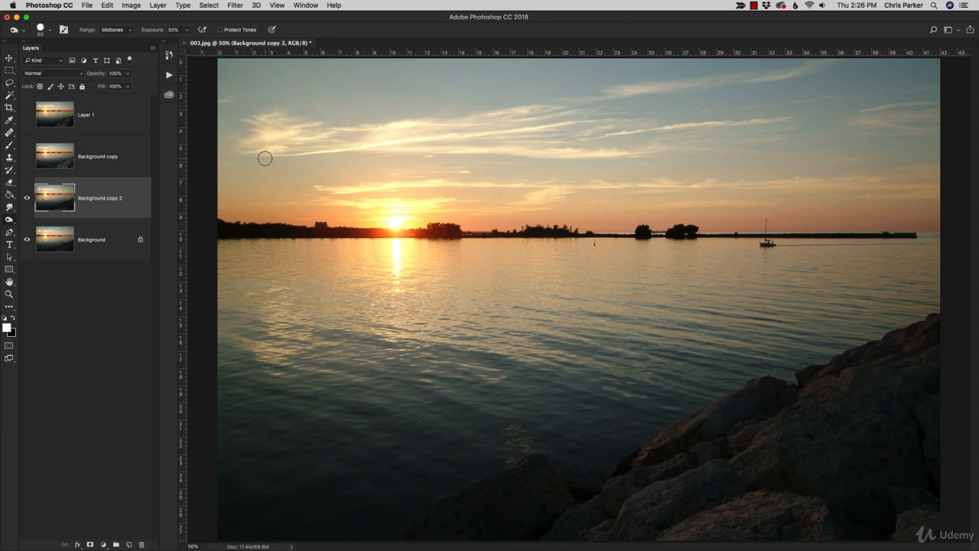
Step: Enlarge the Burn tool's brush to 500 px
key("bracketright")
key("bracketright")
key("bracketright")
key("bracketright")
key("bracketright")
key("bracketright")
key("bracketright")
key("bracketright")
key("bracketright")
key("bracketright")
key("bracketright")
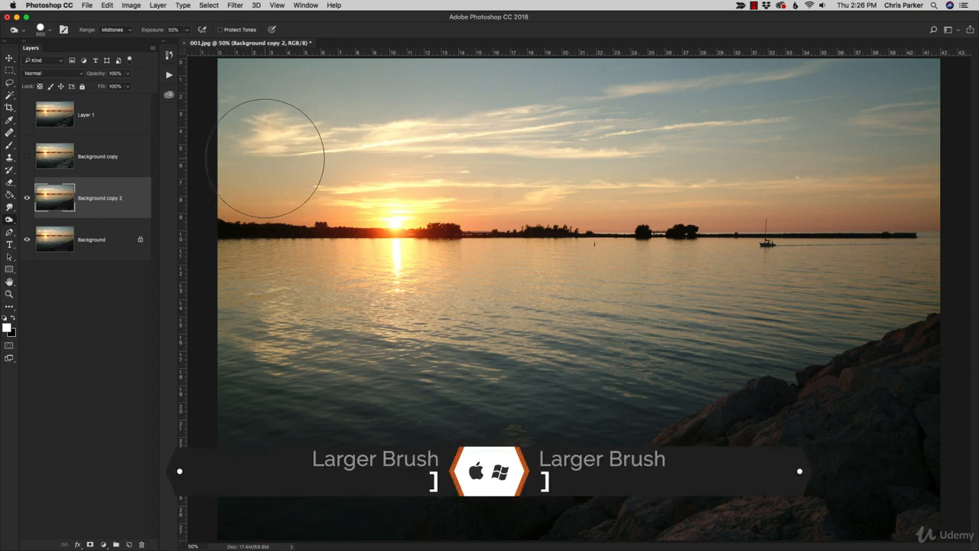
Step: Try burning the midtones in the upper part of the sky with a 400 px brush, and undo the stroke
mouse_move(299, 109)
left_mouse_down()
mouse_move(220, 88)
mouse_move(362, 82)
mouse_move(223, 105)
mouse_move(274, 133)
mouse_move(273, 158)
mouse_move(349, 157)
mouse_move(293, 166)
mouse_move(352, 150)
mouse_move(418, 103)
mouse_move(400, 128)
mouse_move(387, 115)
mouse_move(393, 121)
mouse_move(338, 155)
left_mouse_up()
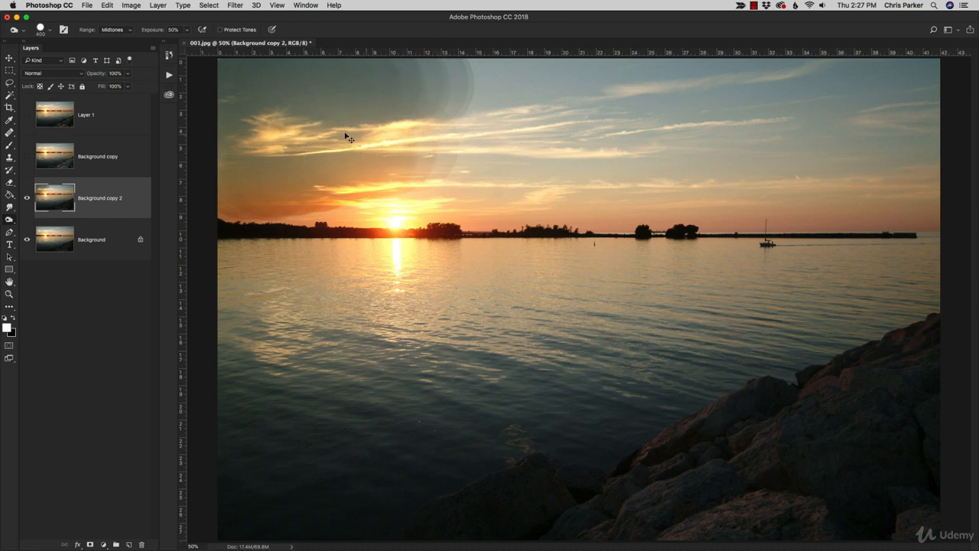
key("super+z")
Step: Soften the 400 px Burn brush and burn the midtones across the whole sky on Background copy 2
left_click(52, 30)
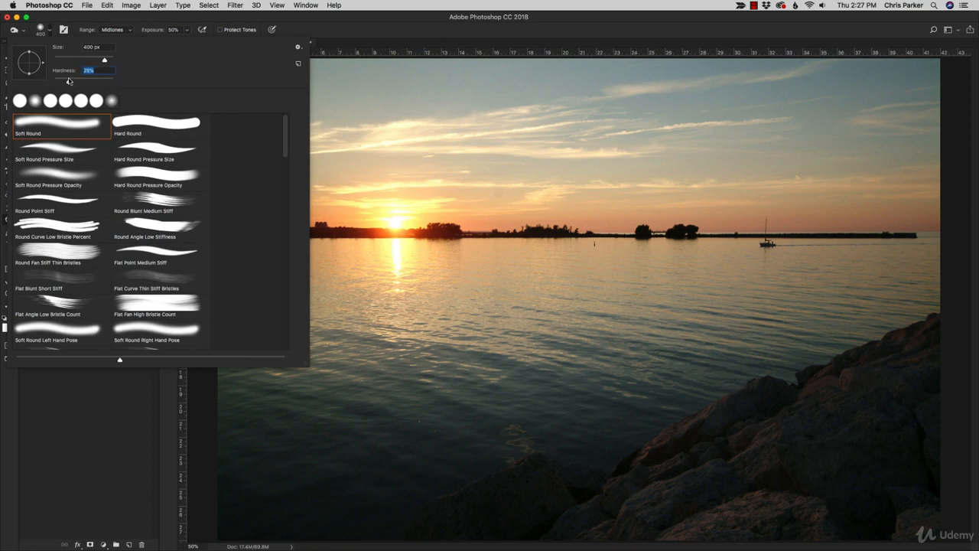
key("Return")
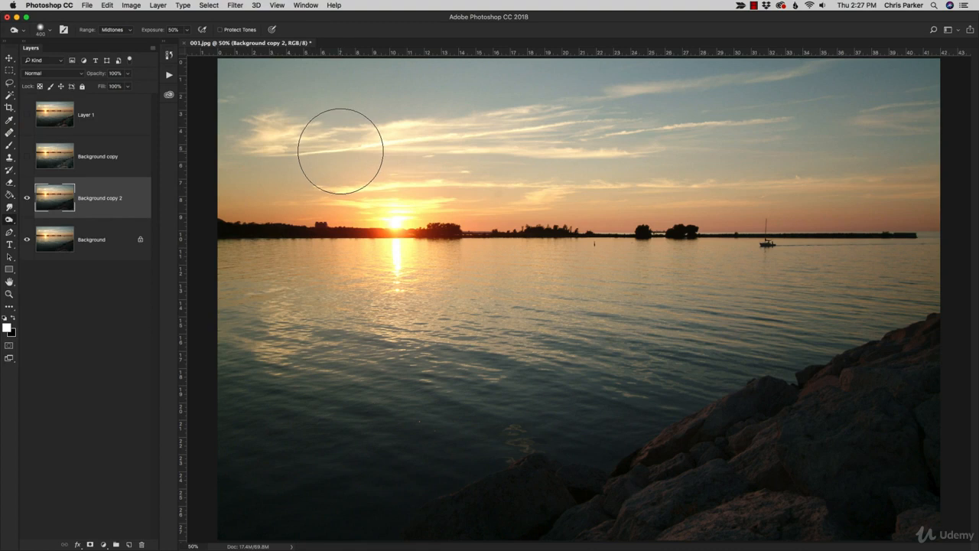
mouse_move(340, 151)
left_mouse_down()
mouse_move(281, 79)
mouse_move(246, 79)
mouse_move(328, 88)
mouse_move(230, 101)
mouse_move(326, 135)
mouse_move(303, 162)
mouse_move(313, 179)
mouse_move(470, 168)
mouse_move(553, 144)
mouse_move(464, 78)
mouse_move(564, 57)
mouse_move(805, 67)
mouse_move(841, 97)
mouse_move(898, 98)
mouse_move(930, 156)
mouse_move(920, 180)
mouse_move(891, 188)
mouse_move(520, 155)
mouse_move(487, 165)
mouse_move(751, 176)
mouse_move(835, 139)
mouse_move(847, 180)
mouse_move(906, 188)
left_mouse_up()
mouse_move(798, 179)
left_mouse_down()
mouse_move(784, 120)
mouse_move(681, 138)
mouse_move(406, 136)
mouse_move(414, 104)
mouse_move(273, 129)
mouse_move(238, 160)
mouse_move(252, 72)
left_mouse_up()
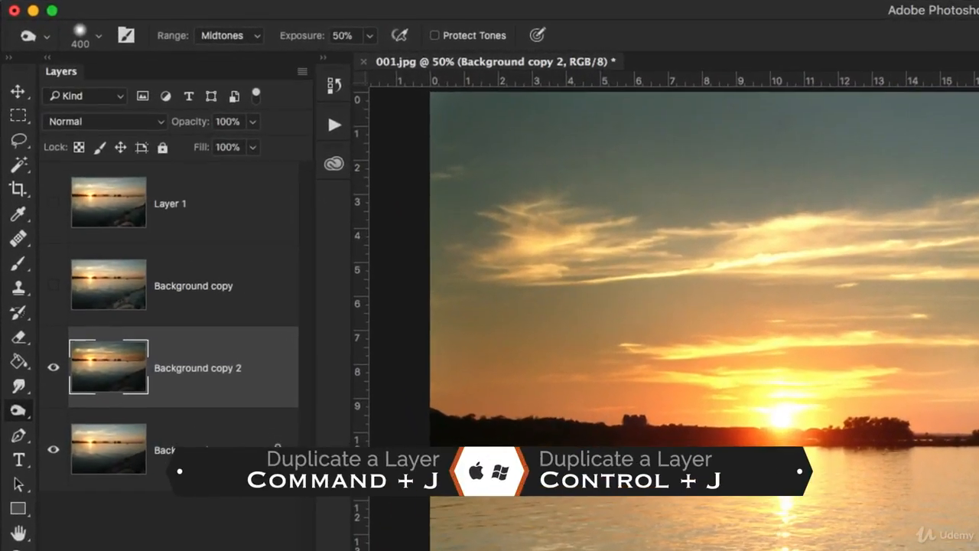
Step: Duplicate the original Background layer and hide Background copy 2
left_click(220, 441)
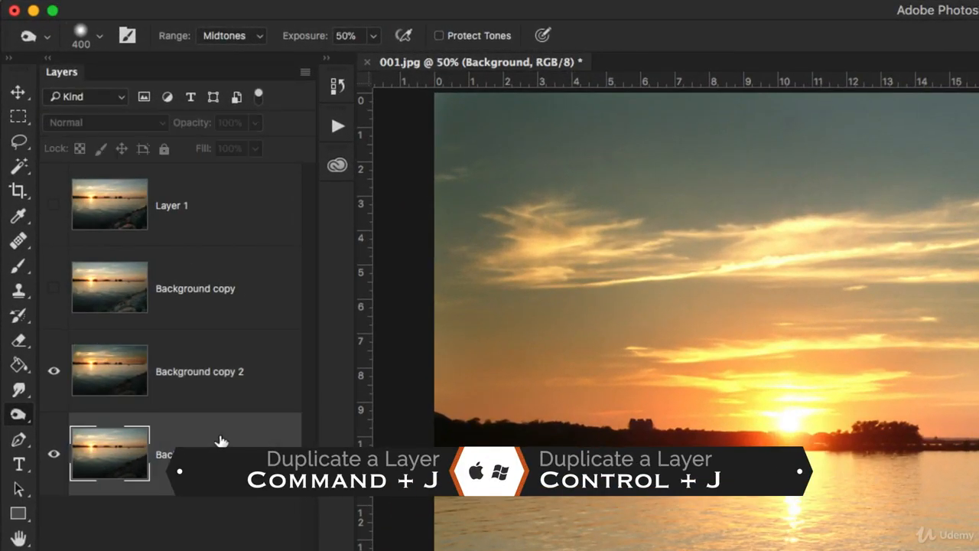
key("super+j")
left_click(54, 371)
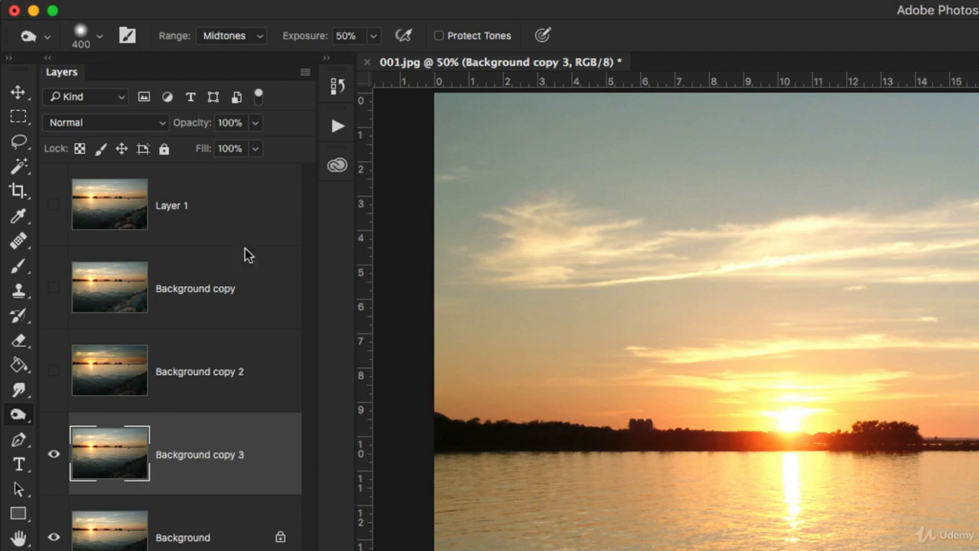
Step: Set the Burn range to Highlights and burn the whole sky down to the horizon on Background copy 3
left_click(219, 35)
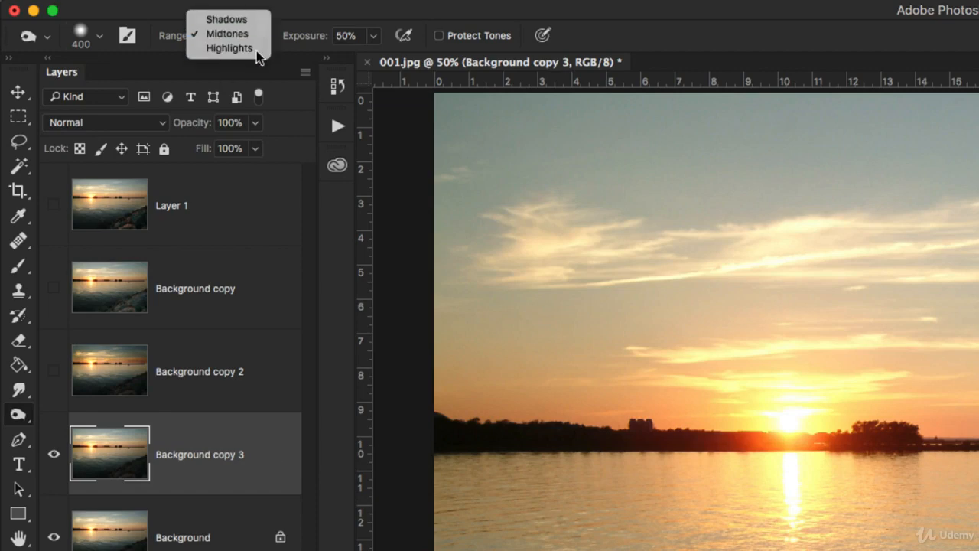
left_click(252, 51)
mouse_move(605, 134)
left_mouse_down()
mouse_move(513, 142)
mouse_move(395, 209)
mouse_move(837, 153)
left_mouse_up()
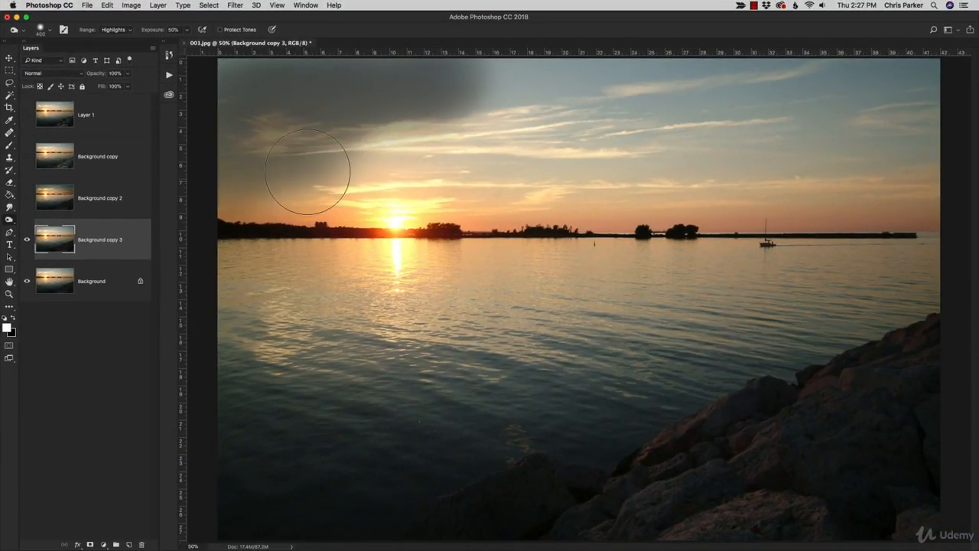
mouse_move(307, 171)
left_mouse_down()
mouse_move(416, 164)
mouse_move(469, 179)
mouse_move(903, 179)
mouse_move(841, 98)
mouse_move(765, 122)
mouse_move(890, 137)
left_mouse_up()
mouse_move(674, 180)
left_mouse_down()
mouse_move(634, 144)
mouse_move(463, 127)
mouse_move(492, 81)
mouse_move(533, 98)
mouse_move(640, 108)
mouse_move(620, 139)
mouse_move(677, 151)
mouse_move(470, 211)
mouse_move(273, 184)
left_mouse_up()
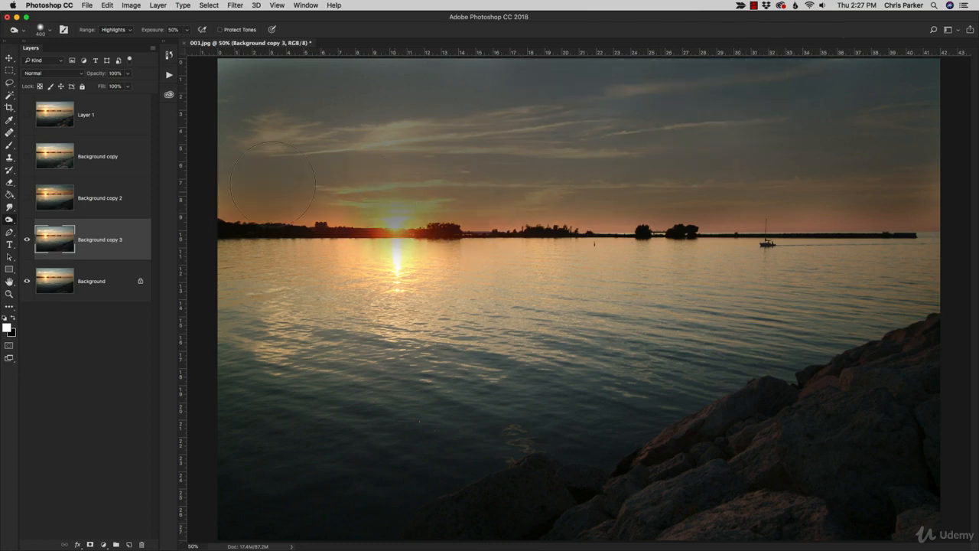
mouse_move(744, 181)
left_mouse_down()
mouse_move(888, 174)
mouse_move(850, 188)
mouse_move(948, 186)
mouse_move(847, 189)
left_mouse_up()
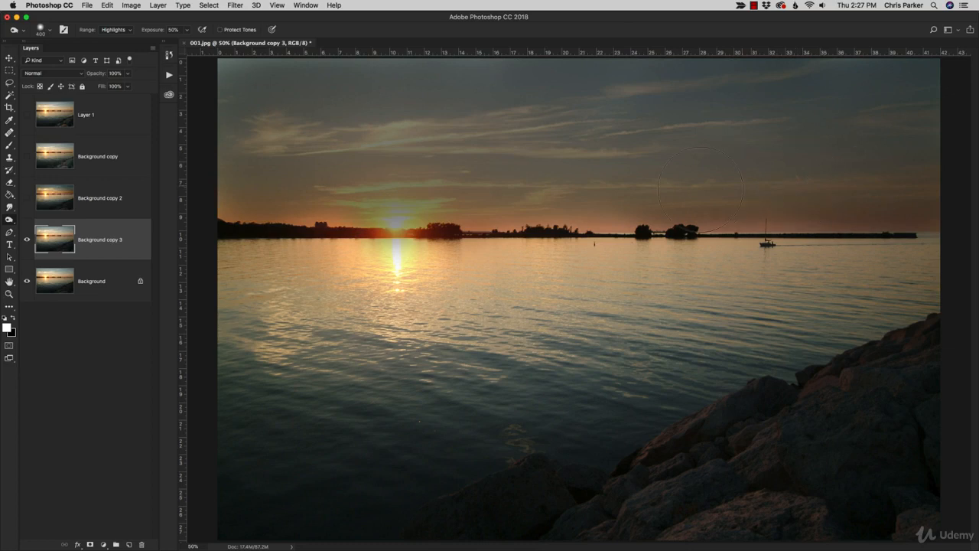
mouse_move(771, 184)
left_mouse_down()
mouse_move(711, 210)
mouse_move(584, 184)
left_mouse_up()
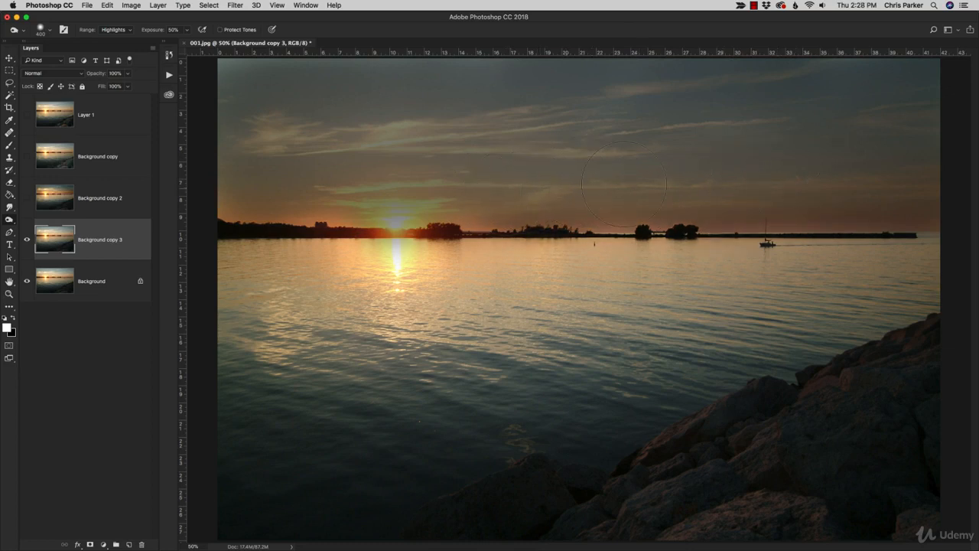
mouse_move(435, 191)
left_mouse_down()
mouse_move(383, 214)
mouse_move(292, 187)
left_mouse_up()
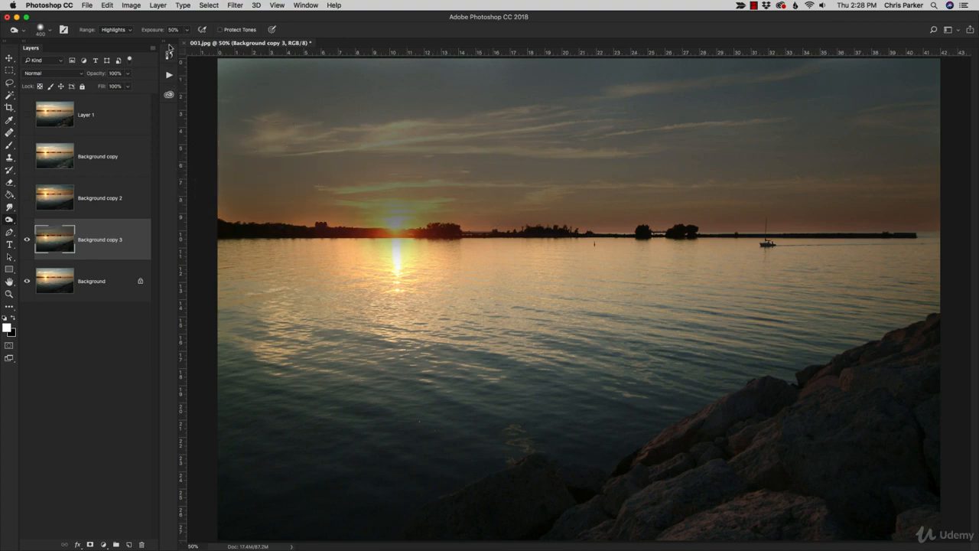
Step: Toggle Background copy 2 to compare the Midtones burn with the Highlights burn, and set the Burn range back to Midtones
left_click(27, 198)
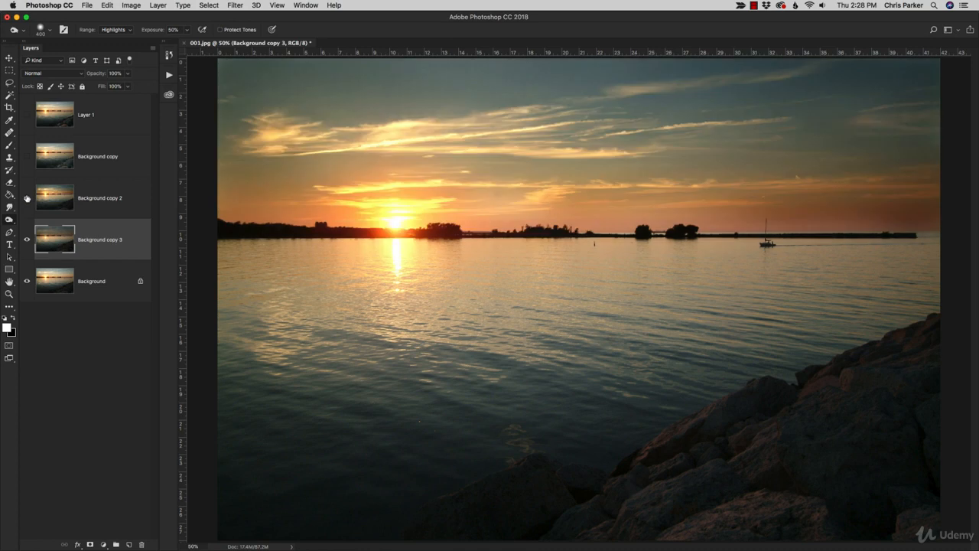
left_click(26, 198)
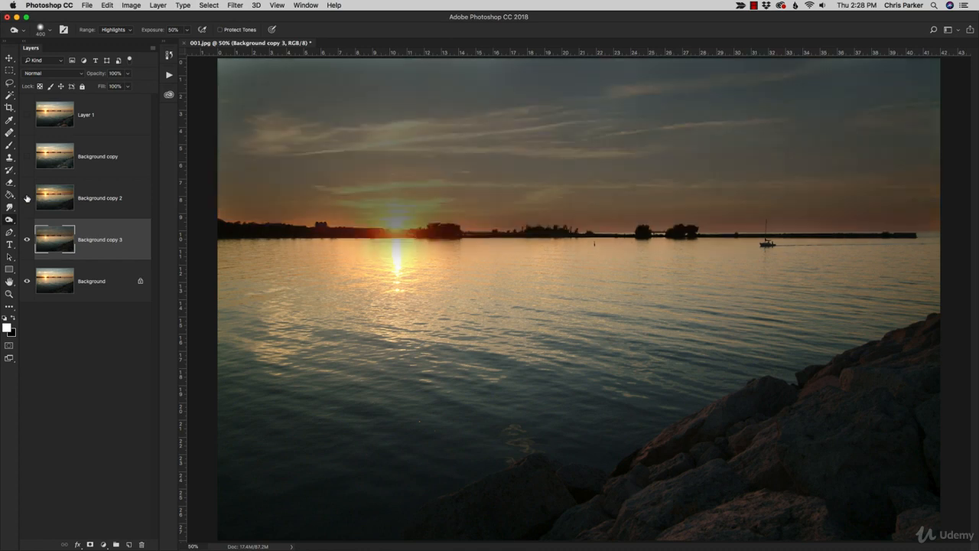
left_click(27, 198)
left_click(26, 198)
left_click(26, 198)
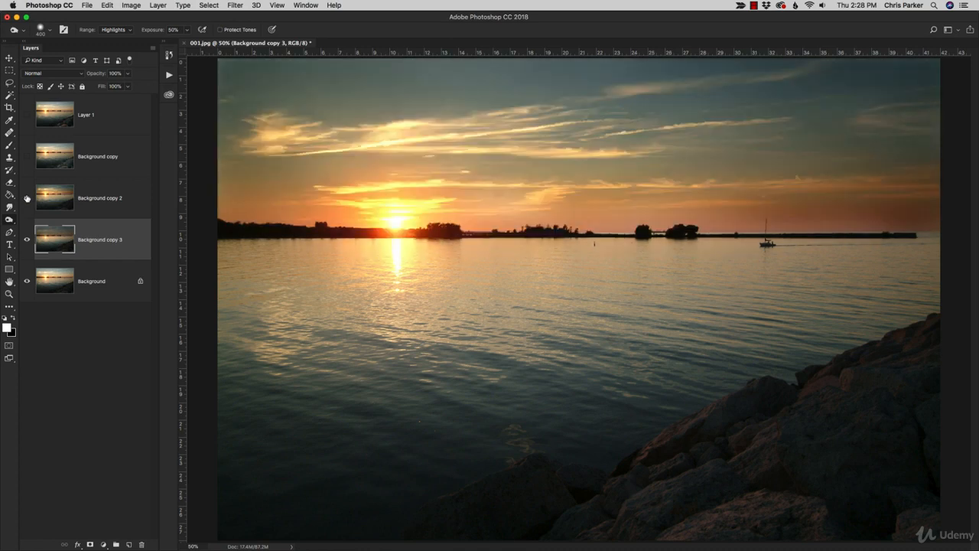
left_click(106, 29)
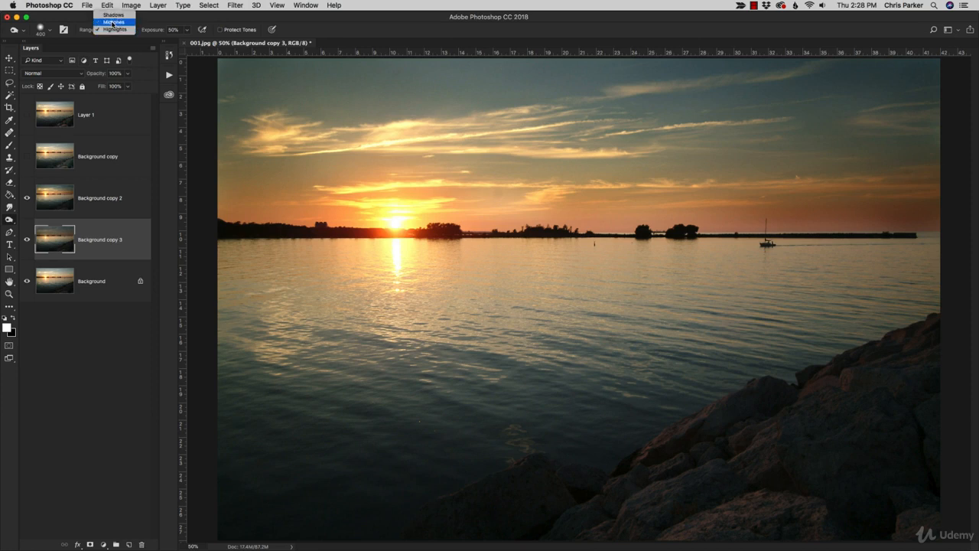
left_click(113, 20)
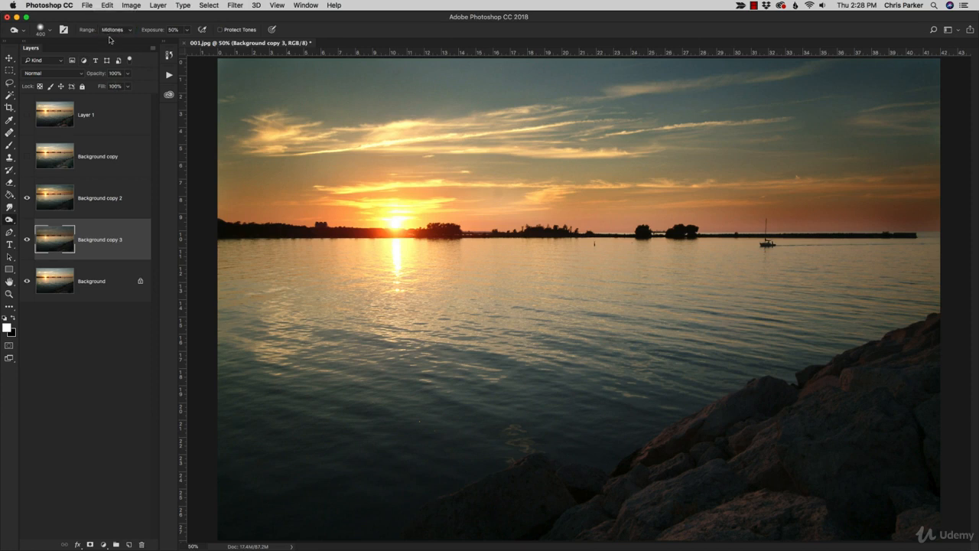
Step: Compare the two burned skies again by toggling Background copy 2, and hide both Background copy 2 and Background copy 3
left_click(27, 198)
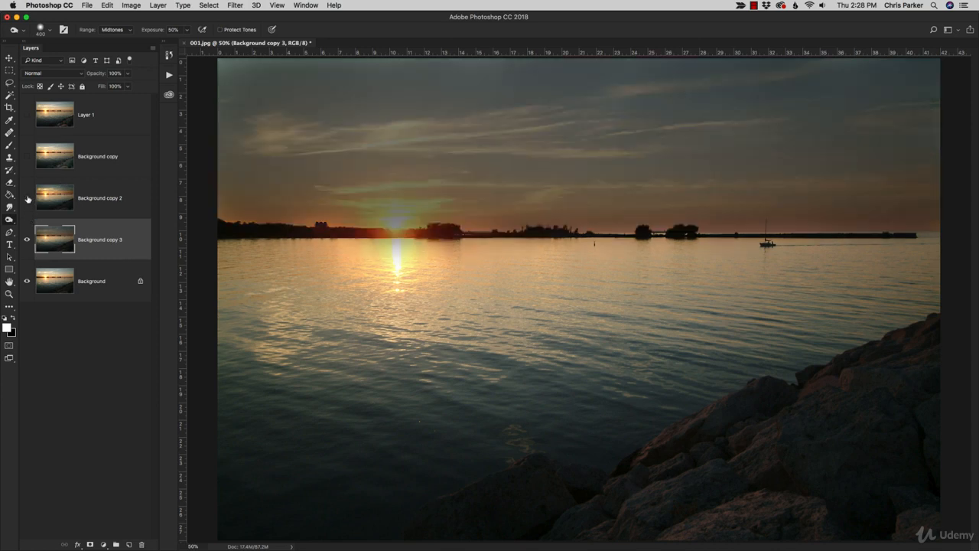
left_click(27, 198)
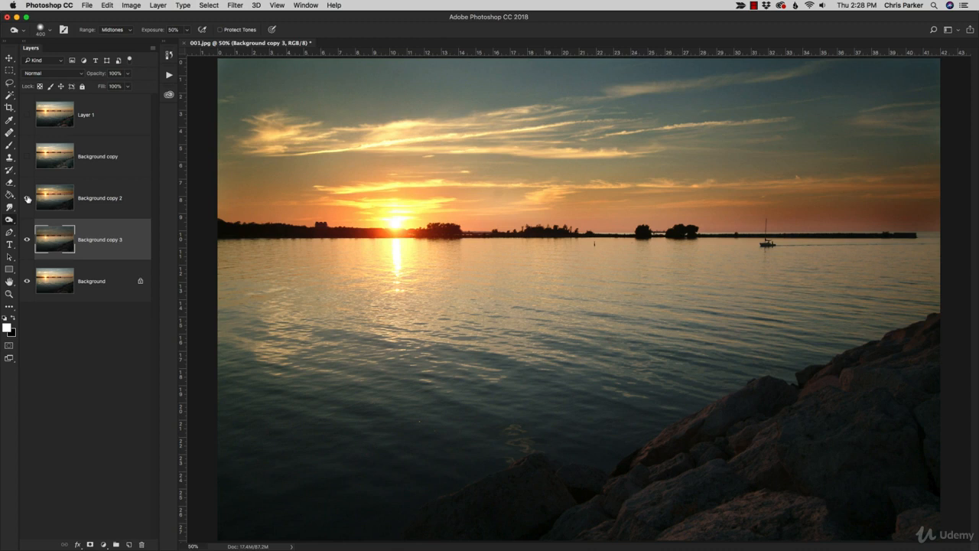
left_click(27, 198)
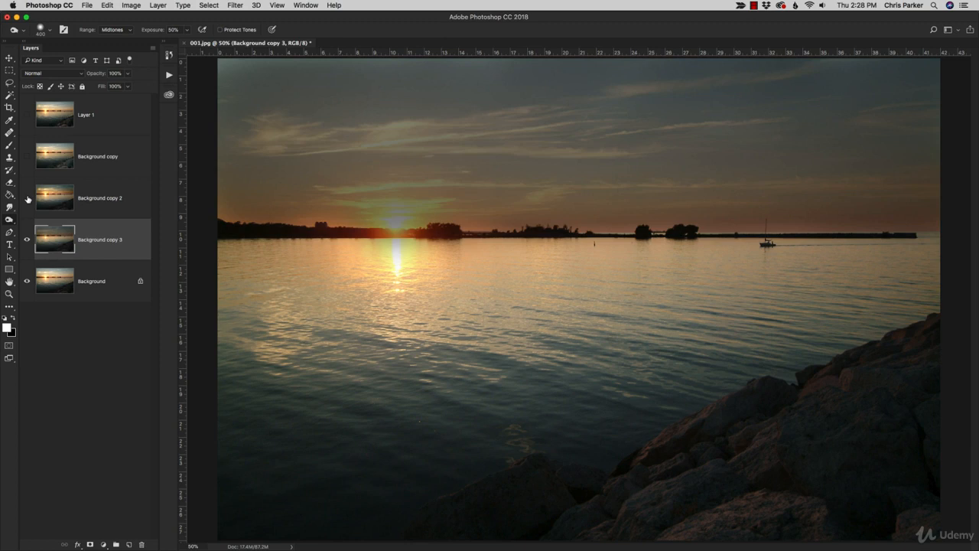
left_click(27, 198)
left_click(27, 198)
left_click(27, 198)
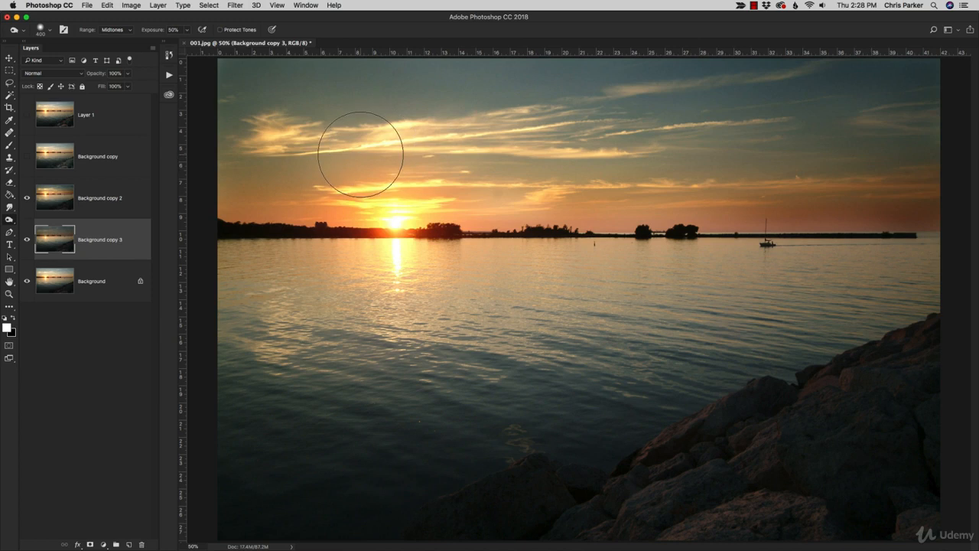
left_click(26, 240)
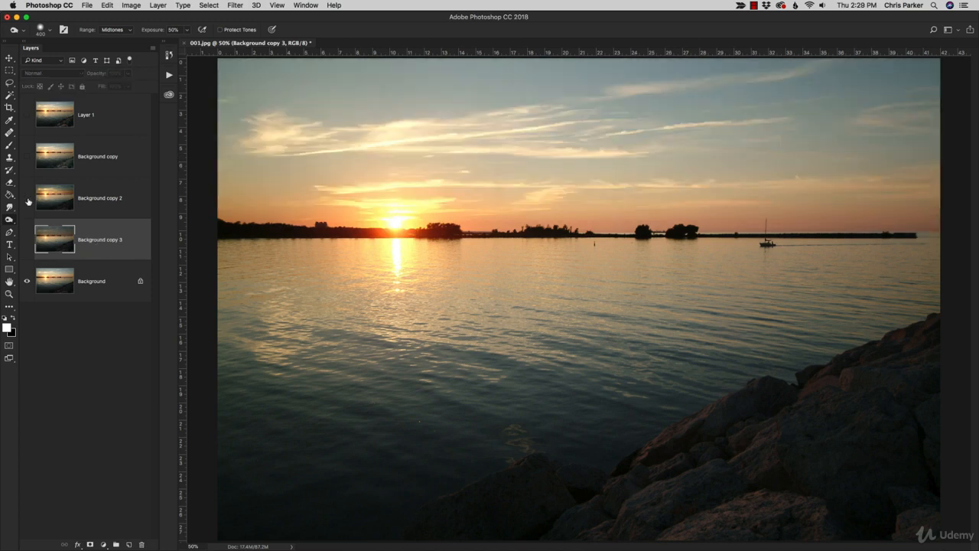